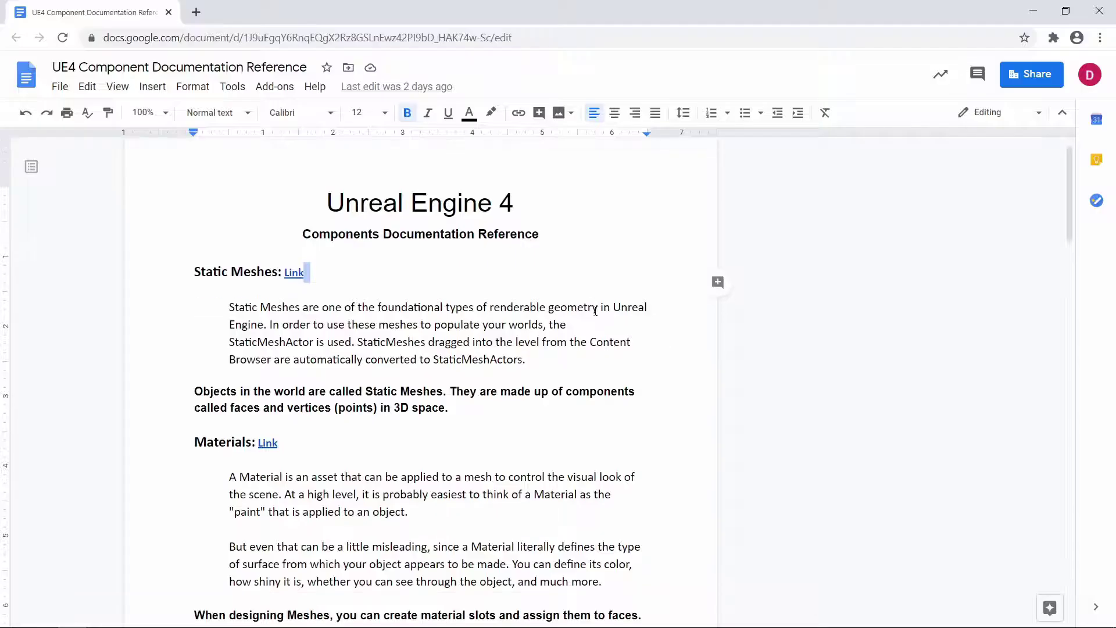
scroll(595, 311, "down", 3)
scroll(595, 310, "down", 4)
scroll(594, 310, "down", 3)
scroll(595, 310, "down", 2)
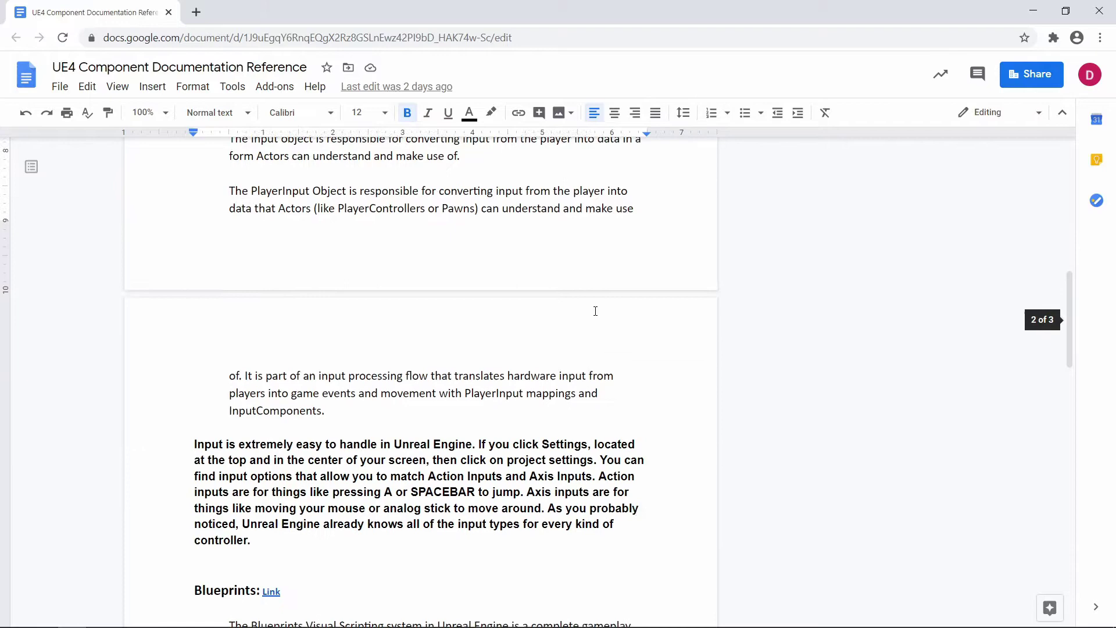
scroll(595, 310, "down", 3)
scroll(595, 310, "down", 1)
scroll(595, 310, "down", 4)
scroll(594, 311, "down", 2)
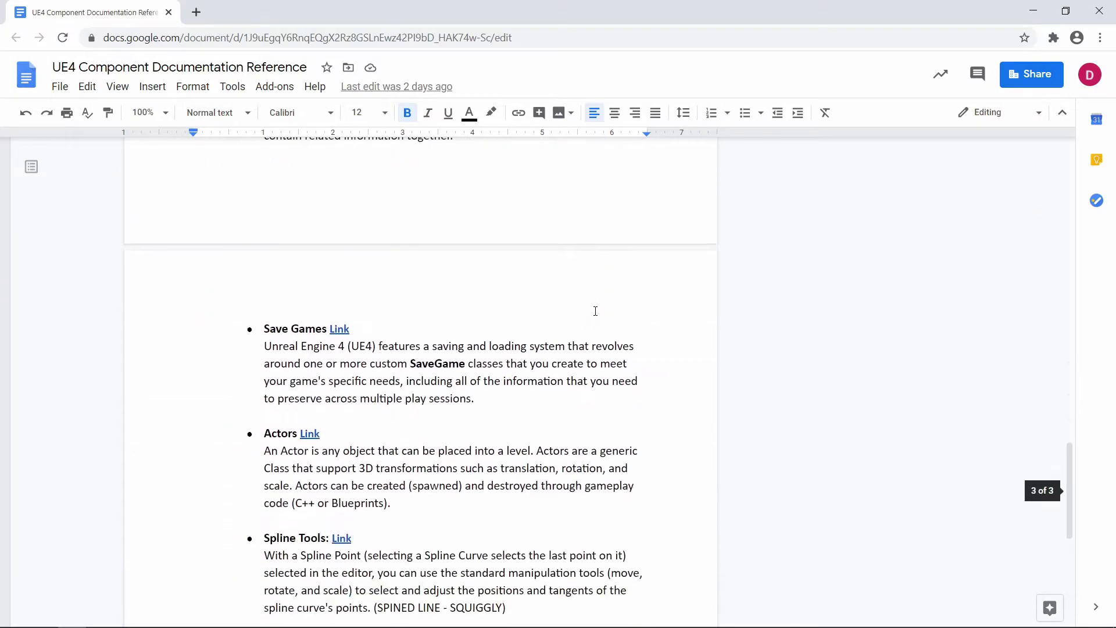
scroll(596, 311, "down", 1)
scroll(595, 310, "down", 3)
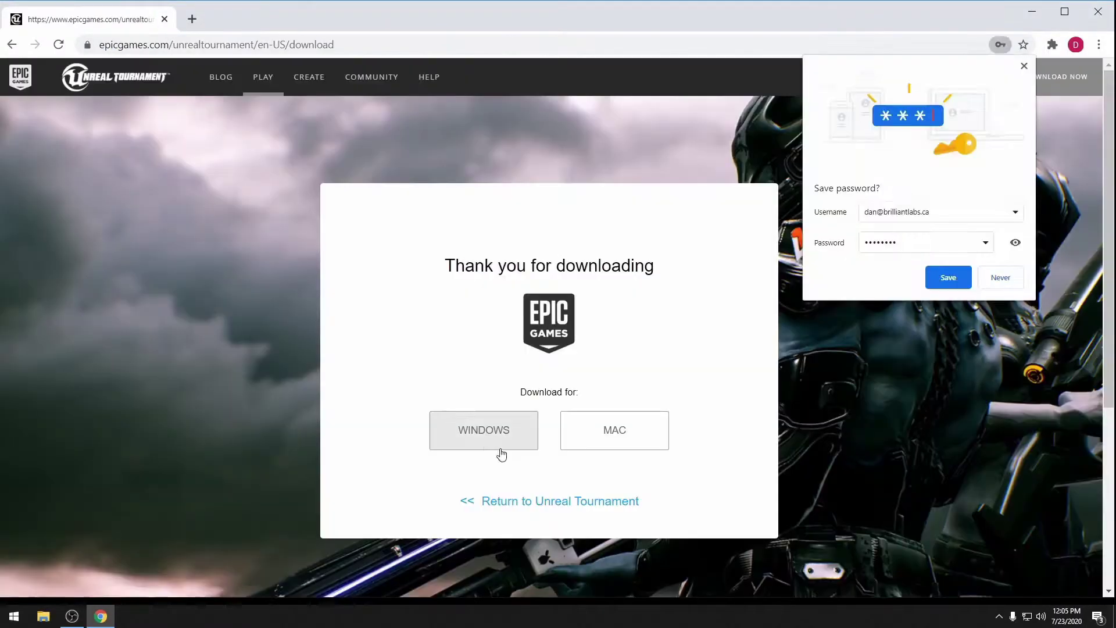
Step: Dismiss the password popup and get the Epic Games launcher download
left_click(502, 454)
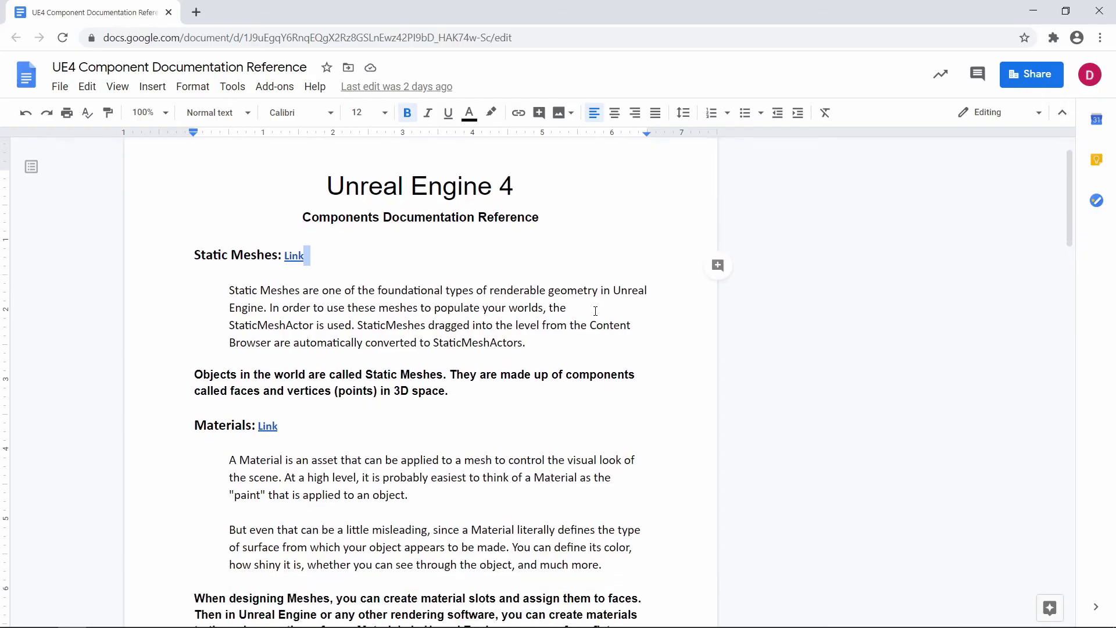
scroll(595, 311, "down", 3)
scroll(594, 310, "down", 4)
scroll(595, 311, "down", 2)
scroll(594, 311, "down", 2)
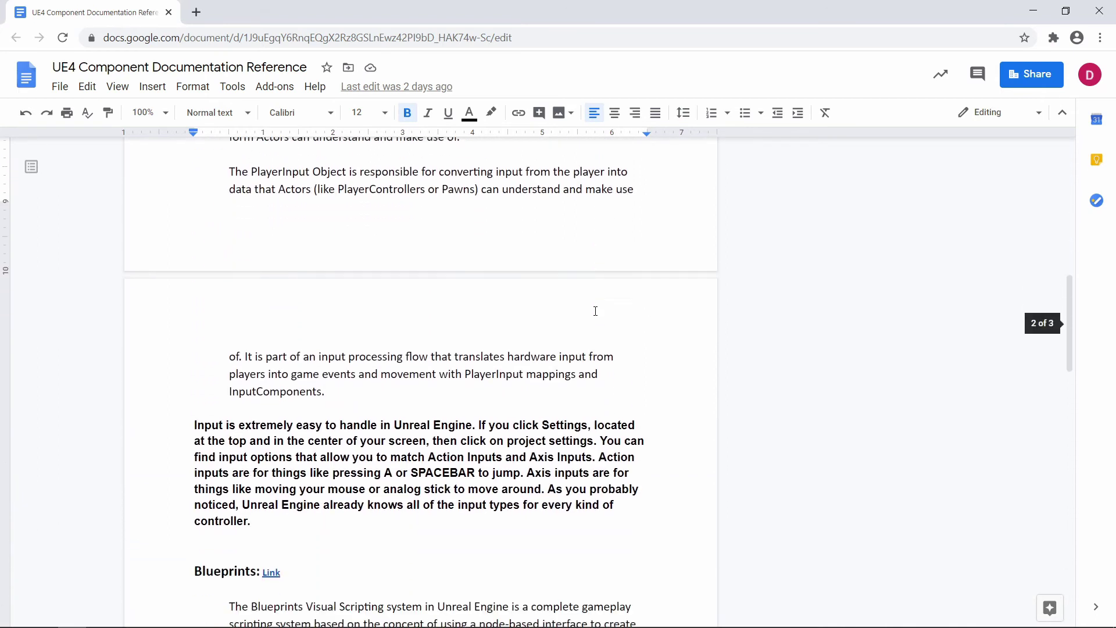
scroll(595, 310, "down", 3)
scroll(594, 311, "down", 2)
scroll(595, 310, "down", 4)
scroll(595, 310, "down", 2)
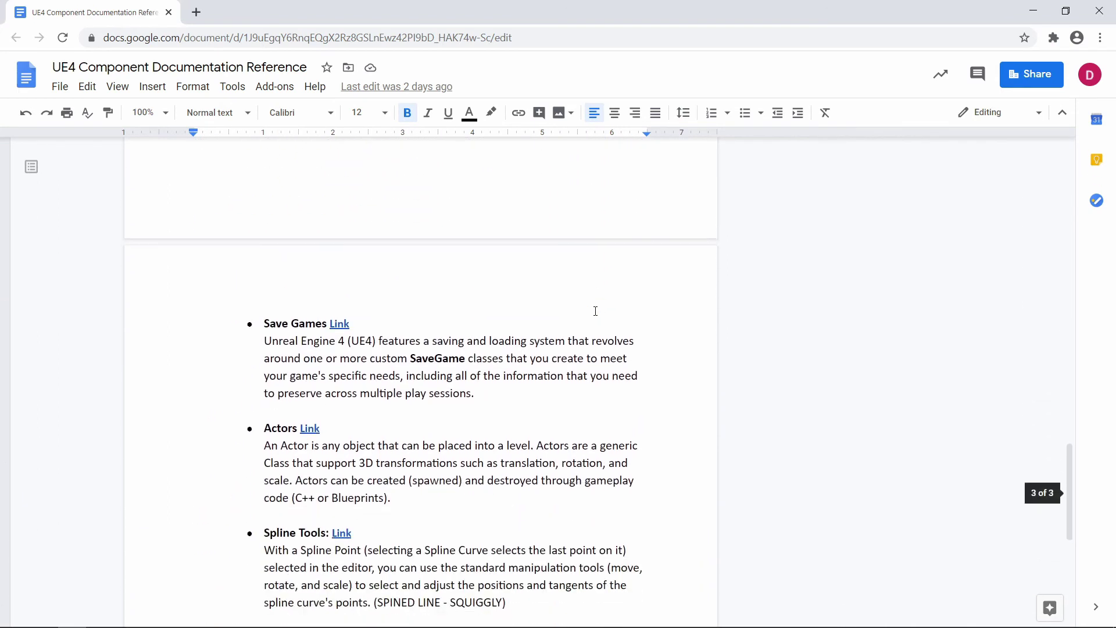